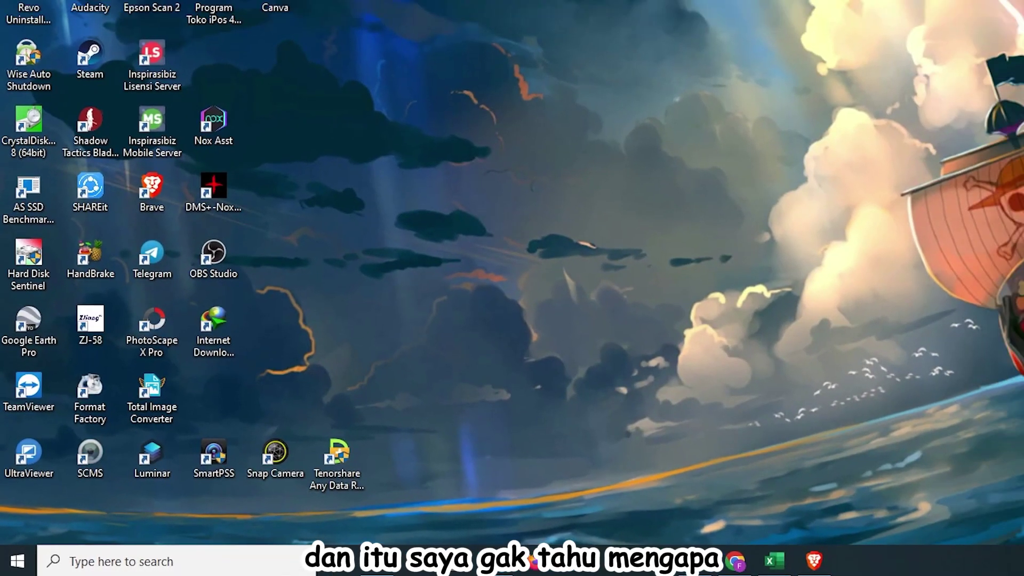
Step: Open the Windows display settings and set the size of text, apps and other items to 150%
right_click(468, 108)
left_click(426, 195)
right_click(354, 318)
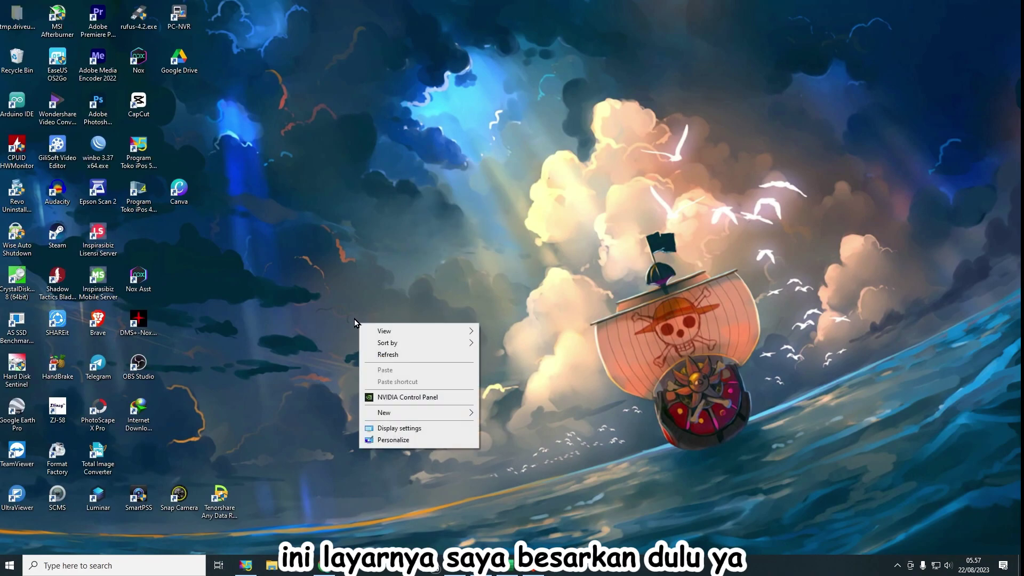
left_click(414, 427)
left_click(344, 160)
scroll(288, 440, "down", 3)
left_click(304, 340)
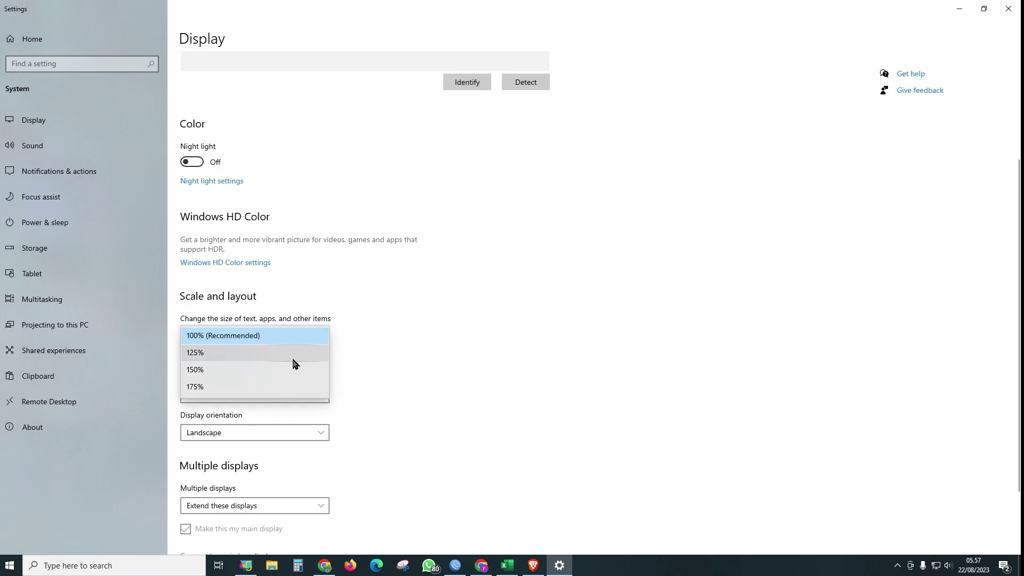
left_click(290, 369)
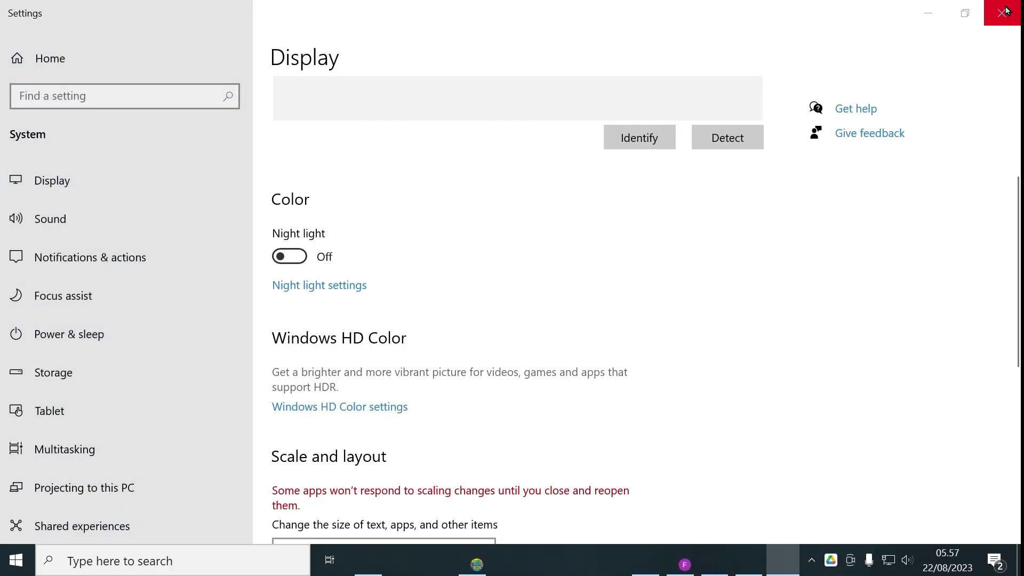
Step: Read through the WhatsApp support chat about the negative cash balance and the missing opening balances, and return to iPos
left_click(368, 560)
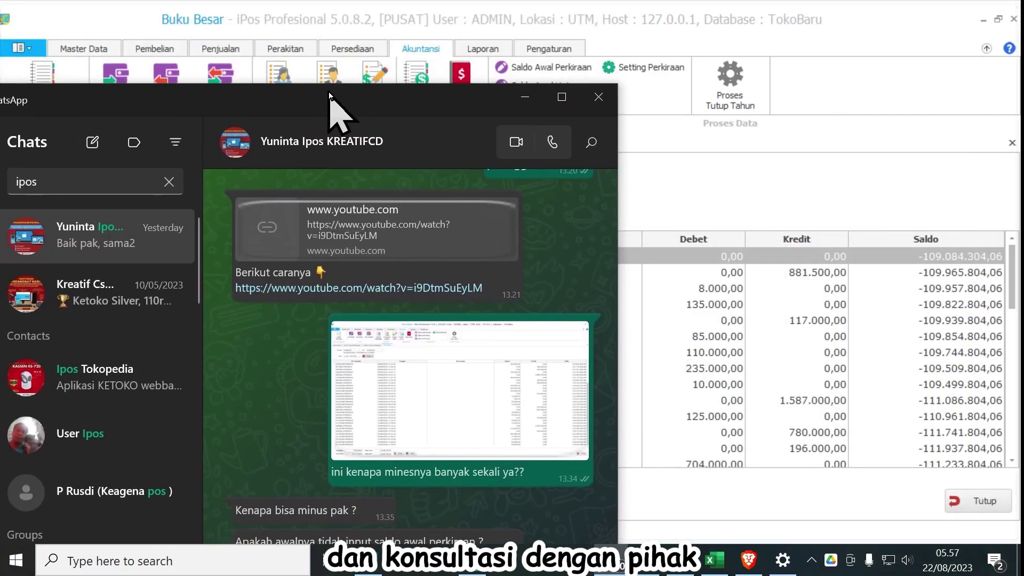
left_click_drag(338, 109, 604, 10)
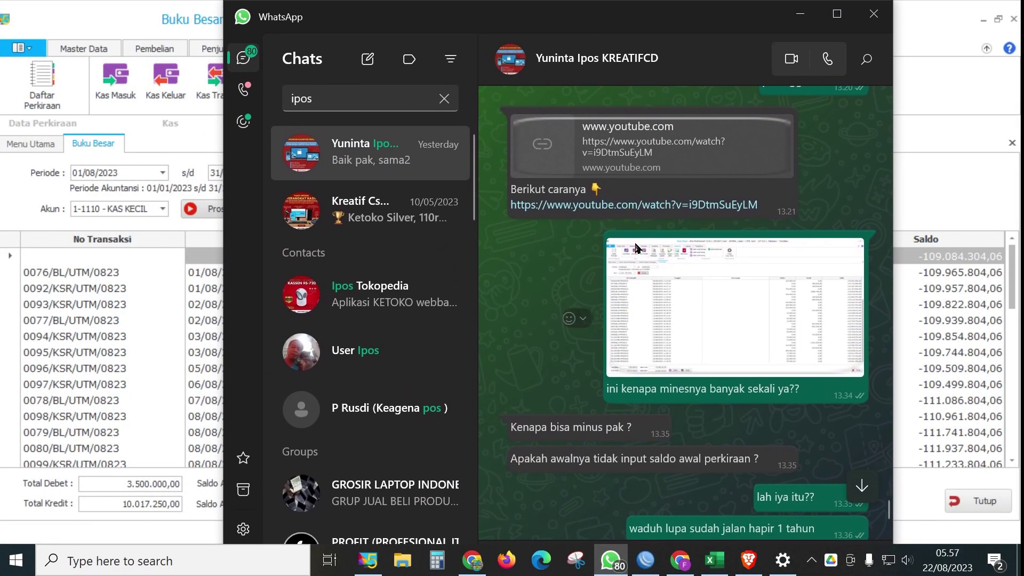
scroll(631, 245, "down", 4)
scroll(633, 251, "down", 6)
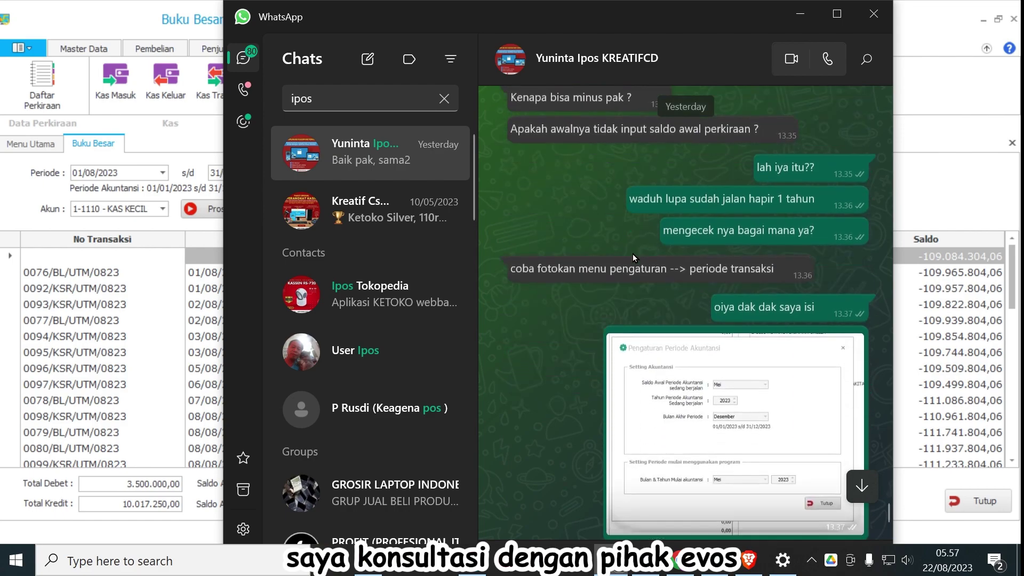
scroll(635, 253, "down", 4)
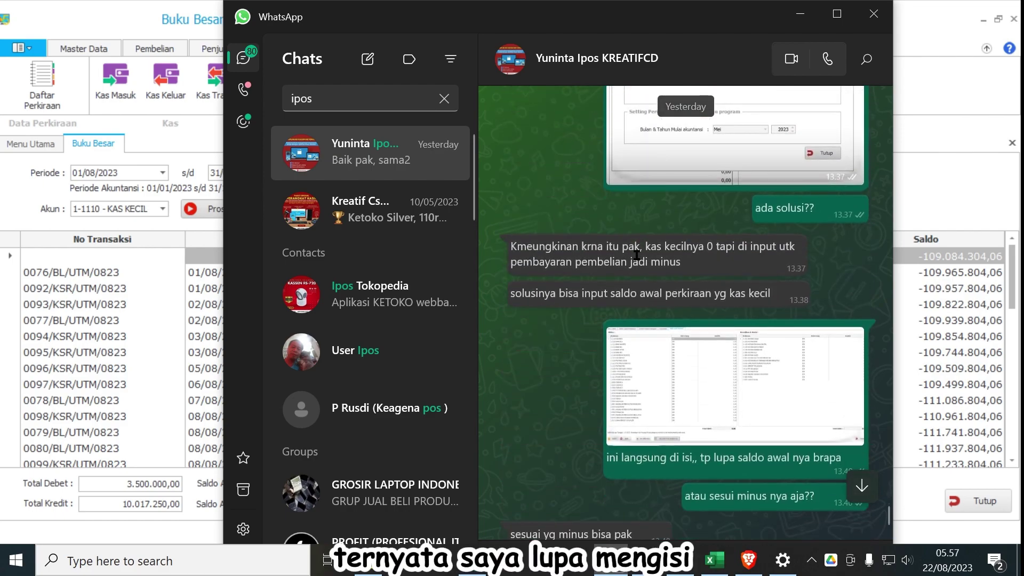
scroll(640, 264, "down", 3)
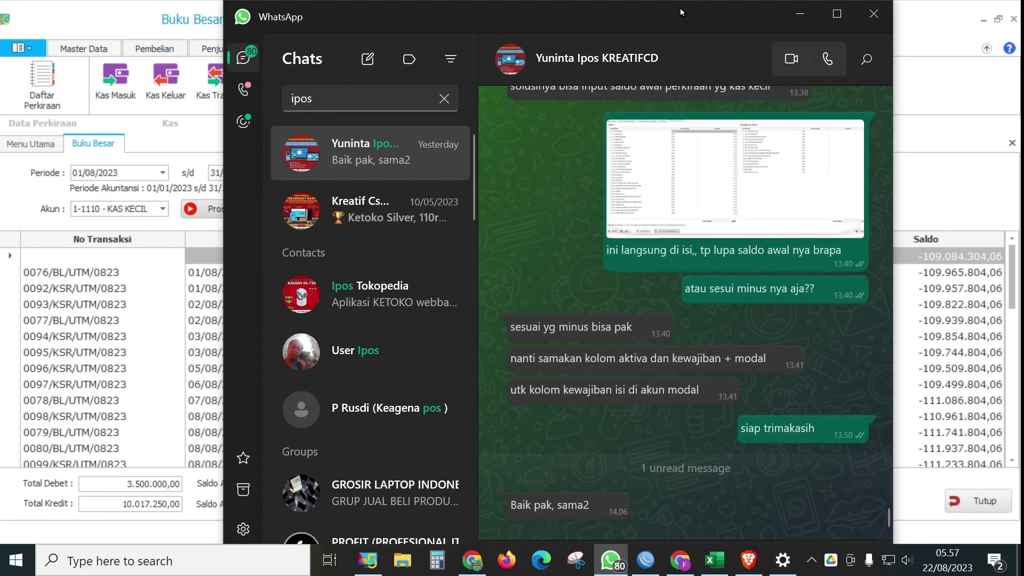
left_click(610, 560)
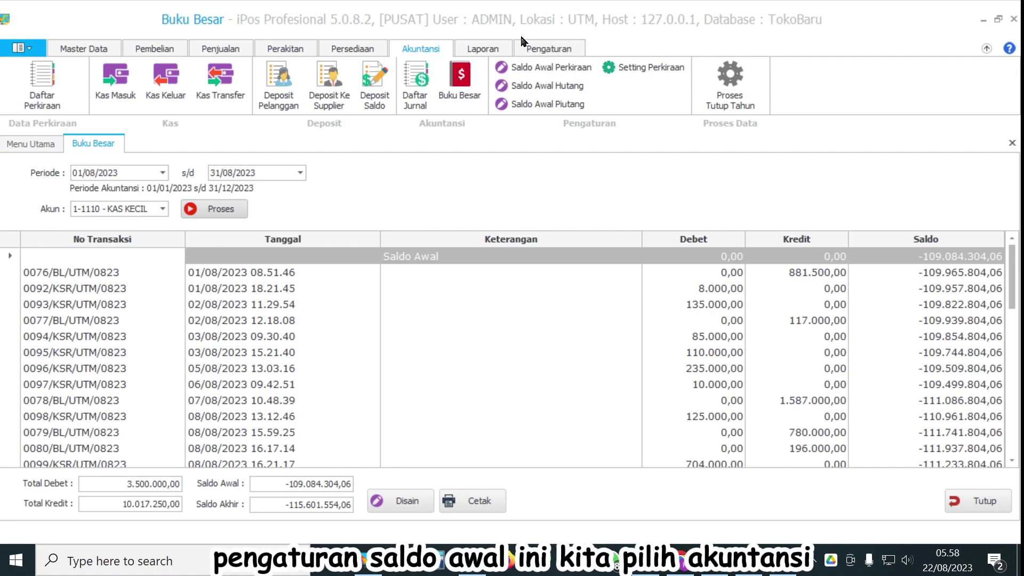
Step: Open Saldo Awal Perkiraan and check the Periode Transaksi accounting settings against the current date
left_click(540, 72)
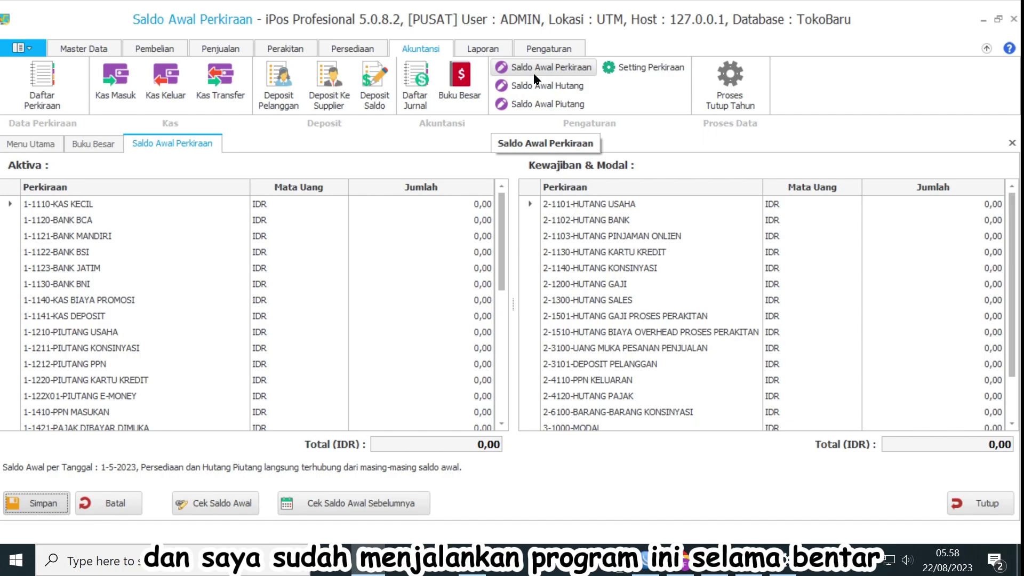
left_click(573, 48)
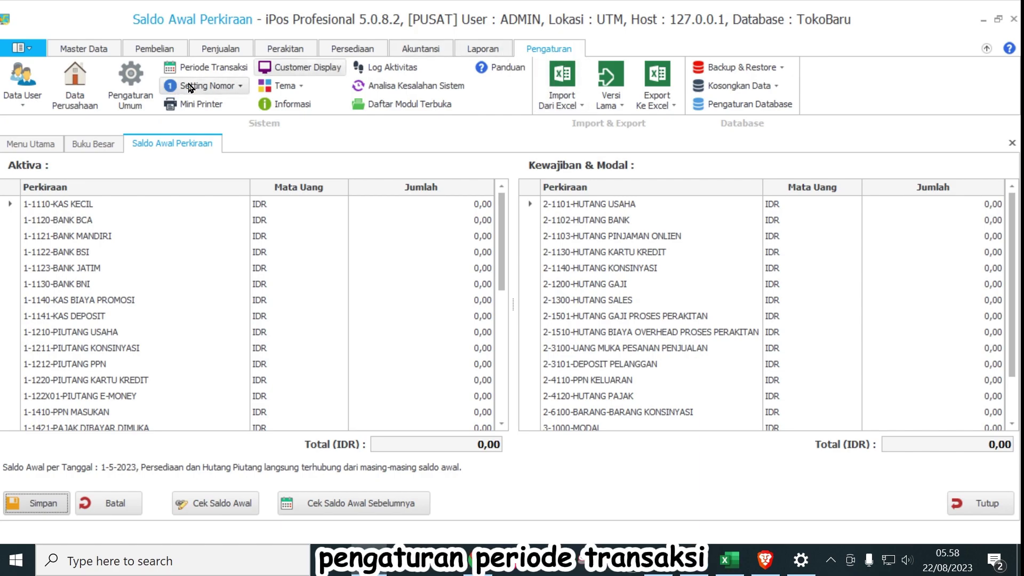
left_click(207, 67)
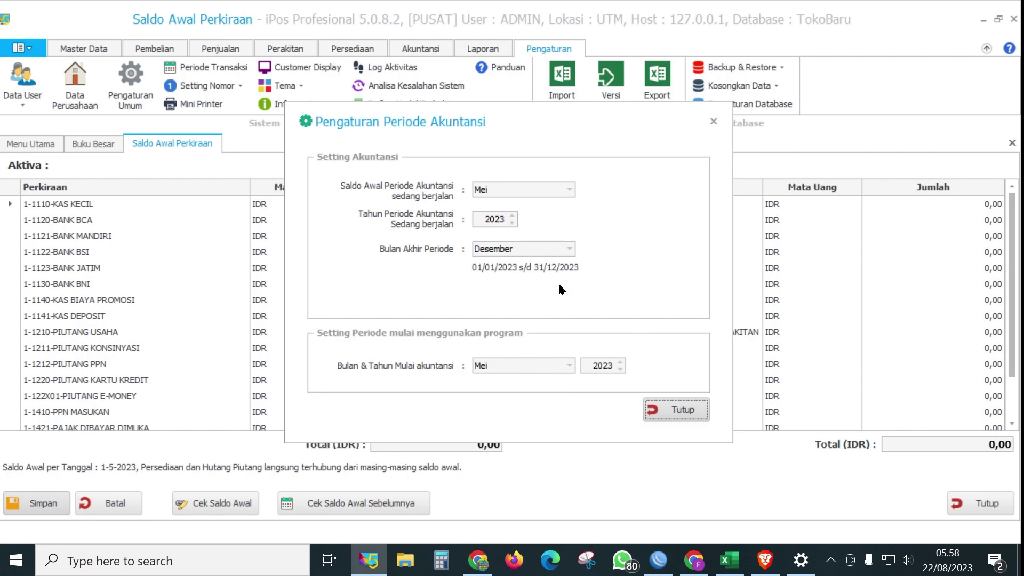
left_click(953, 559)
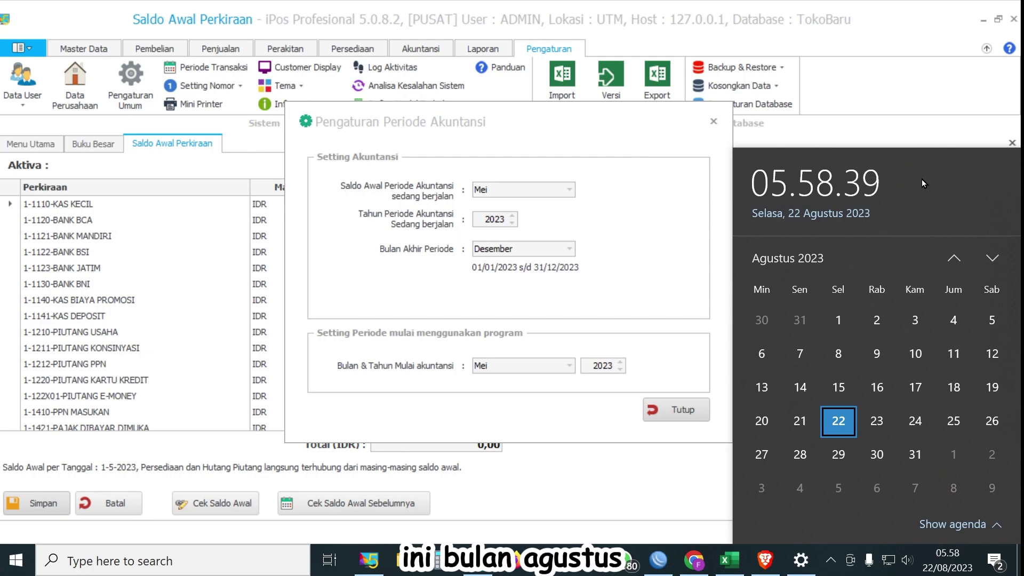
left_click(877, 85)
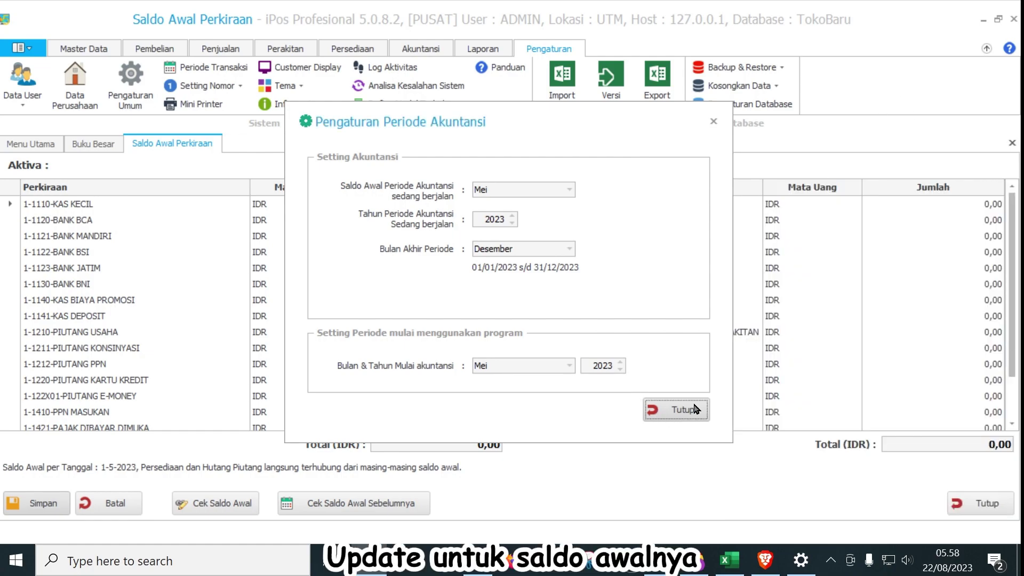
left_click(713, 121)
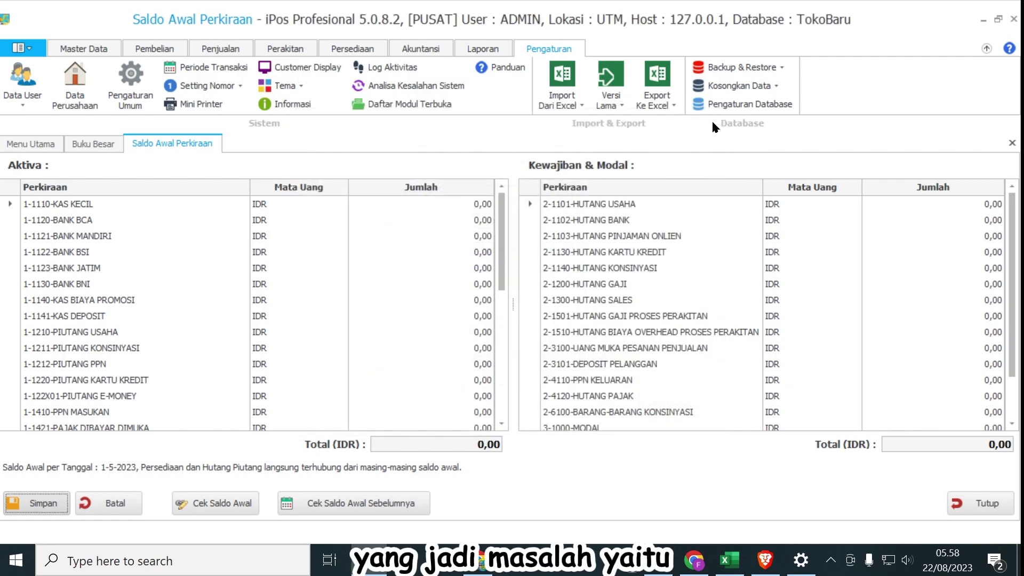
Step: Review the KAS KECIL ledger in Buku Besar and return to Saldo Awal Perkiraan
left_click(420, 48)
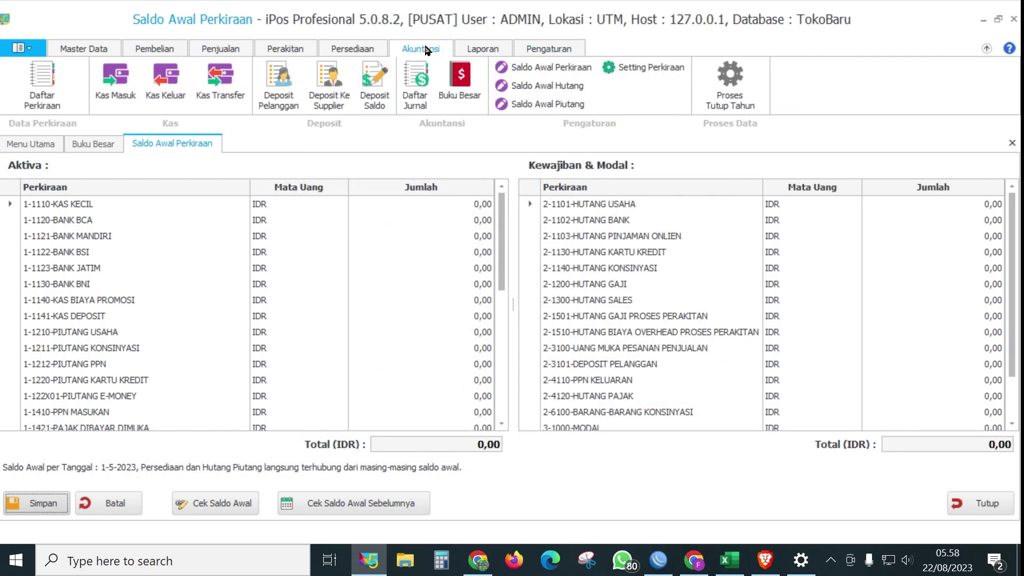
left_click(468, 47)
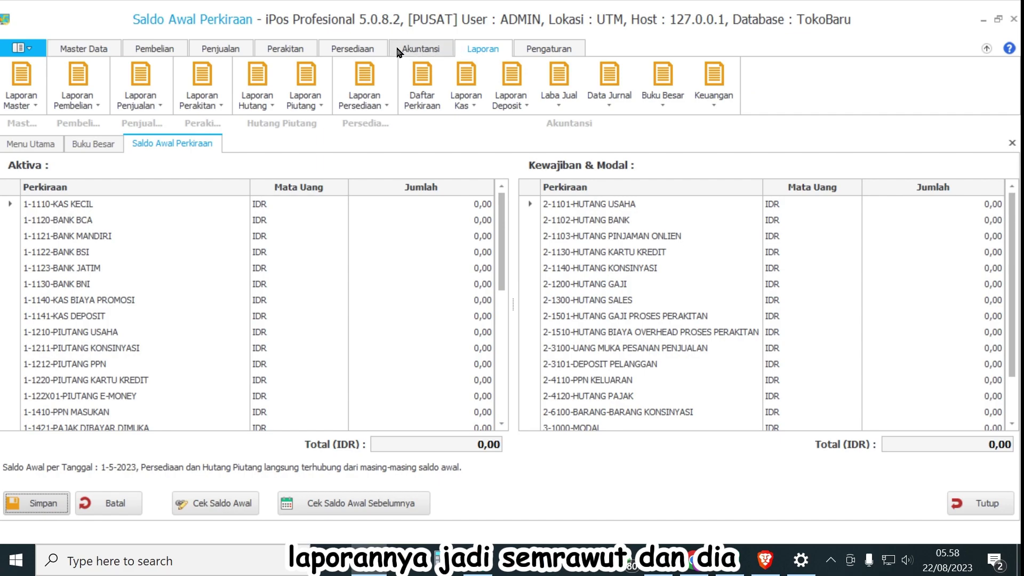
left_click(88, 144)
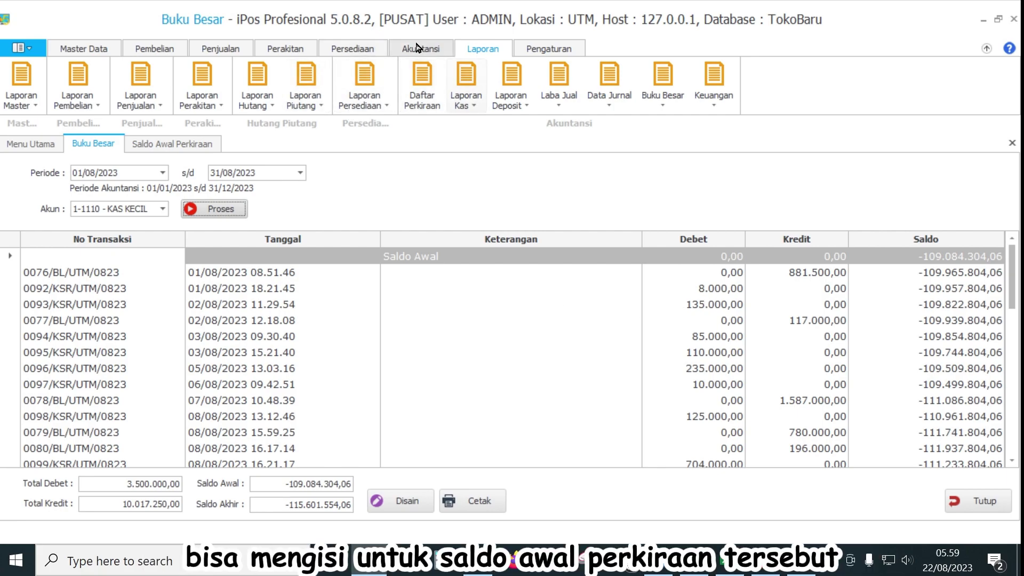
left_click(188, 147)
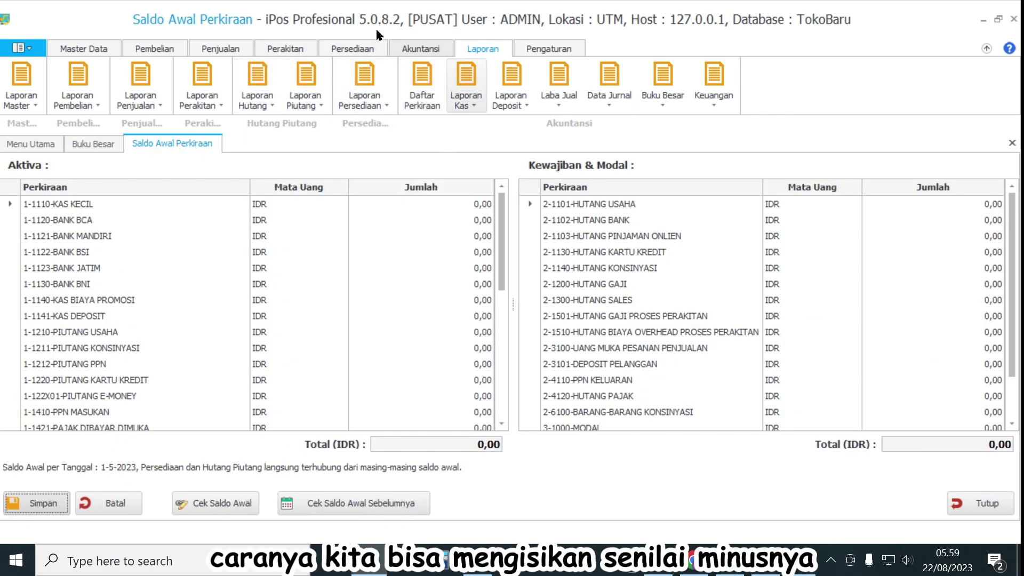
Step: Copy the Saldo Akhir amount from the KAS KECIL ledger in Buku Besar, leaving out the minus sign
left_click(96, 143)
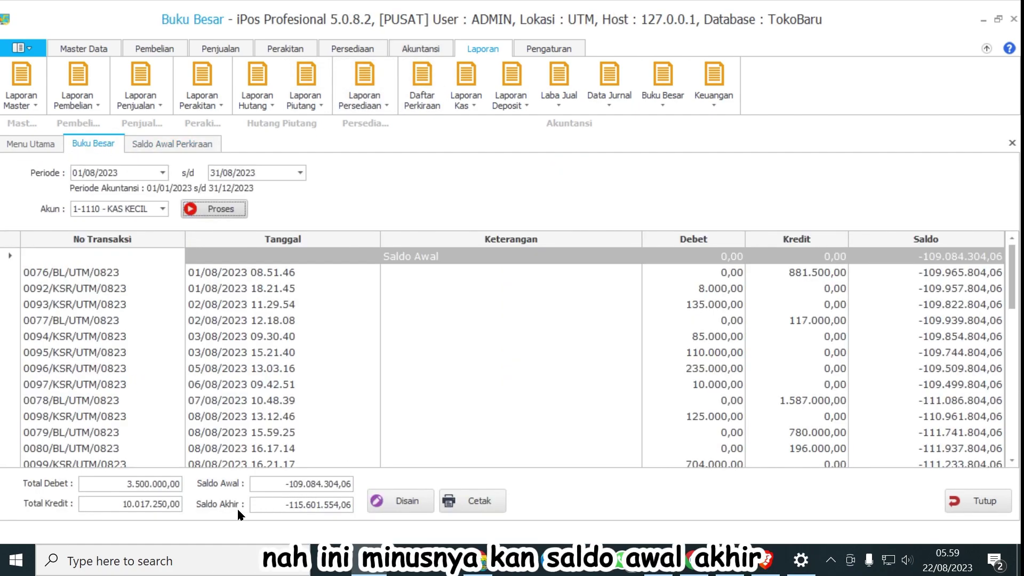
left_click_drag(272, 504, 370, 504)
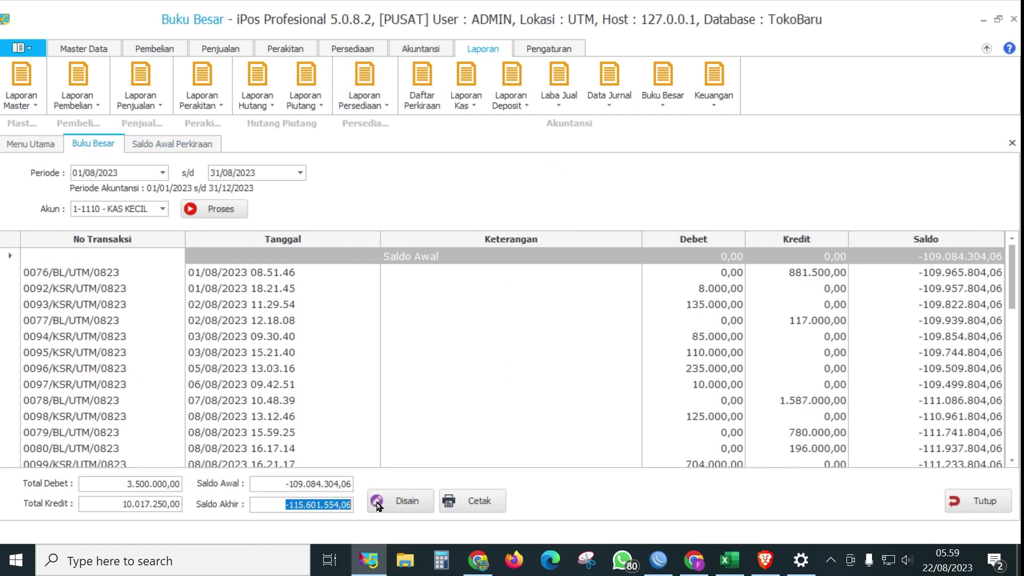
left_click(294, 504)
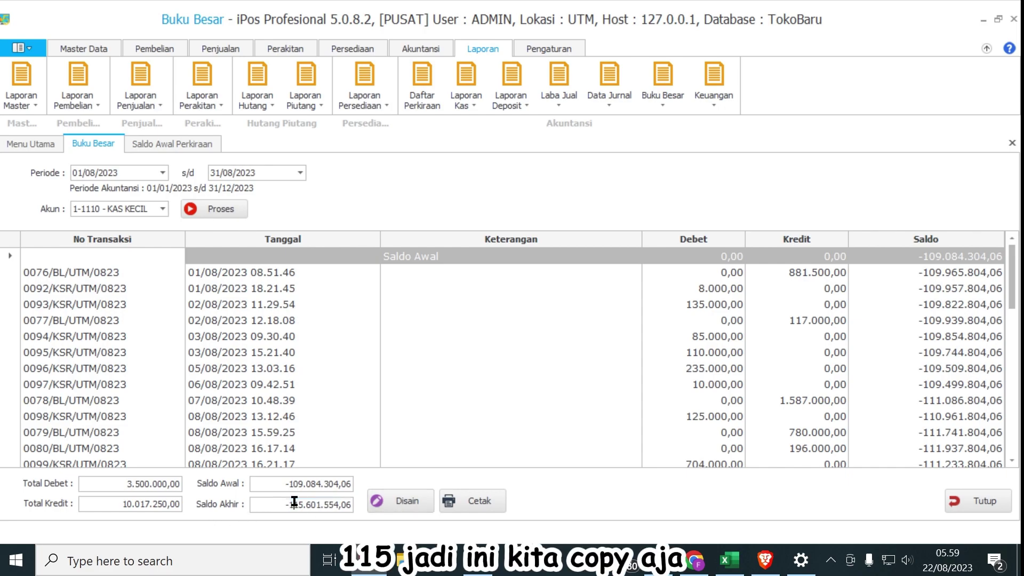
left_click_drag(289, 504, 353, 505)
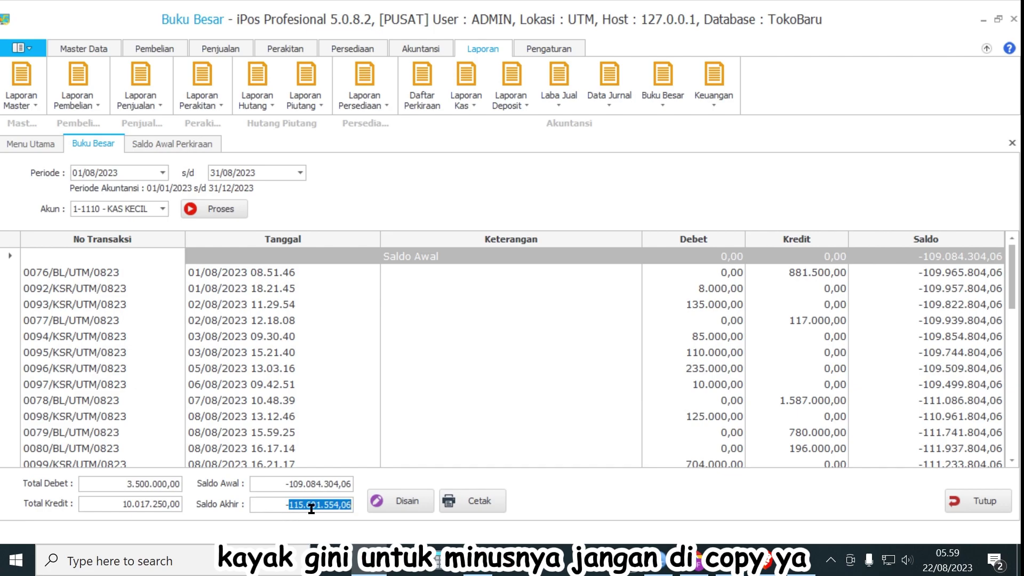
left_click(170, 143)
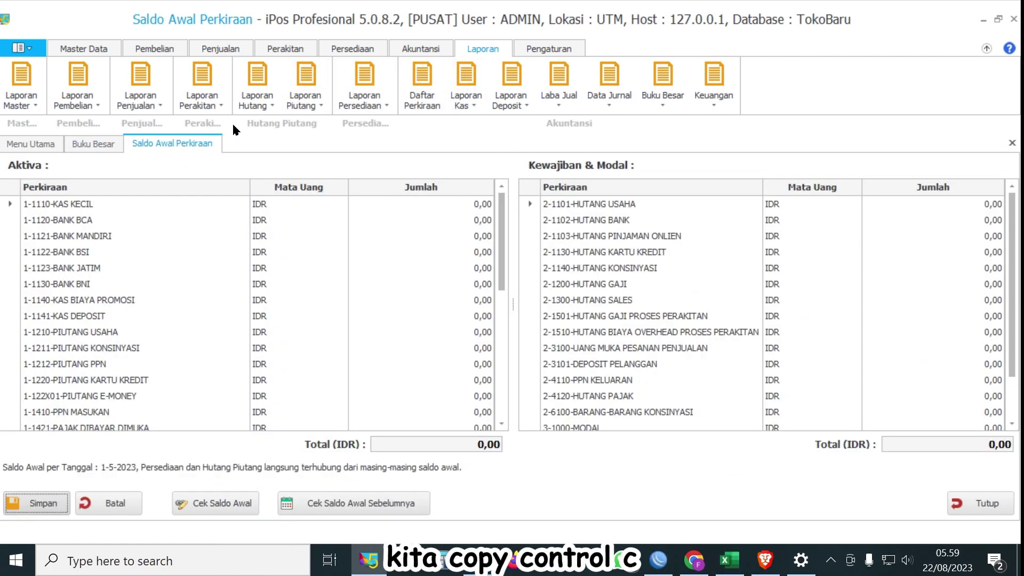
left_click(85, 144)
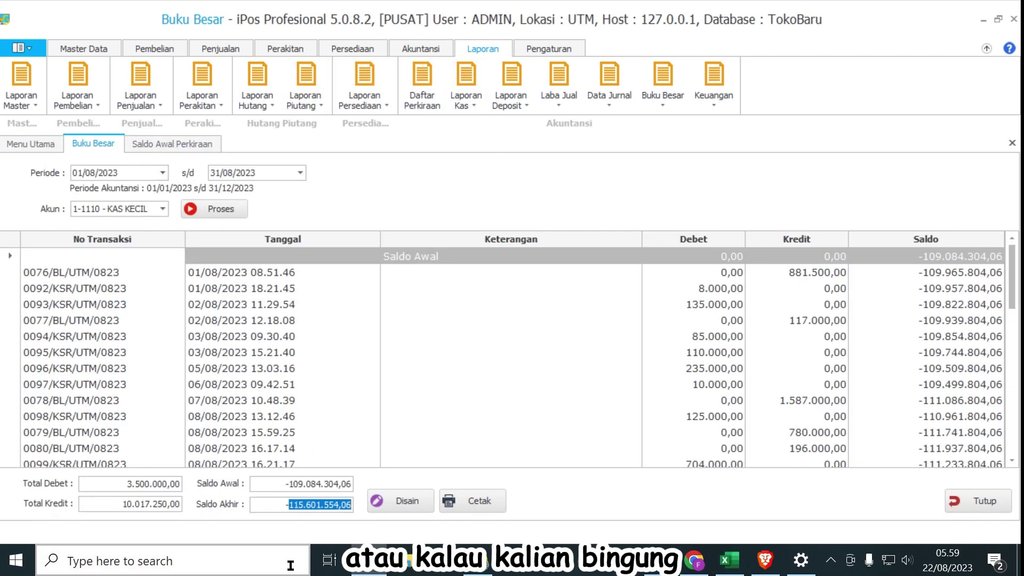
right_click(307, 503)
left_click(351, 429)
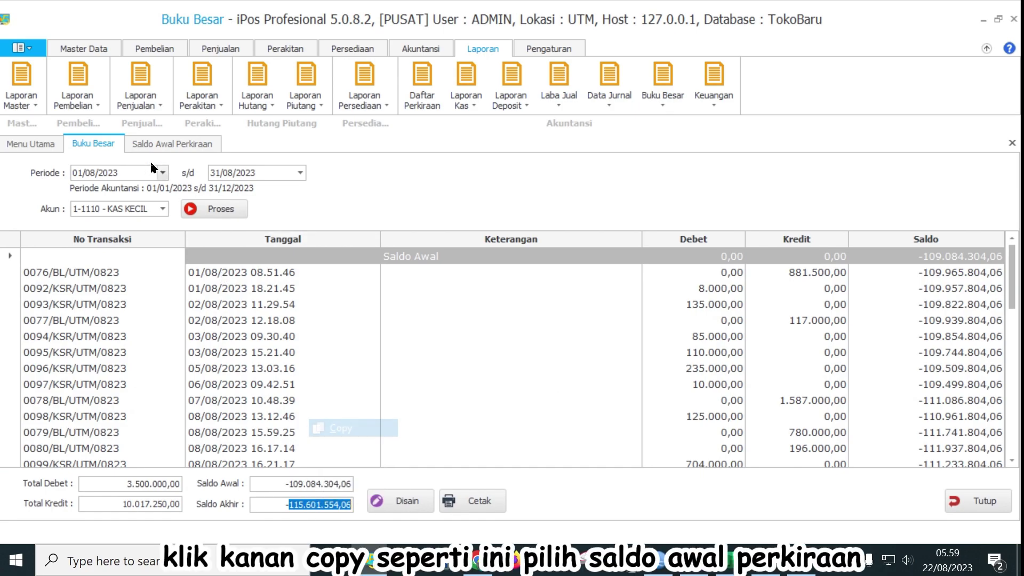
Step: Paste 115.601.554,06 as the Jumlah of 1-1110-KAS KECIL under Aktiva in Saldo Awal Perkiraan
left_click(163, 144)
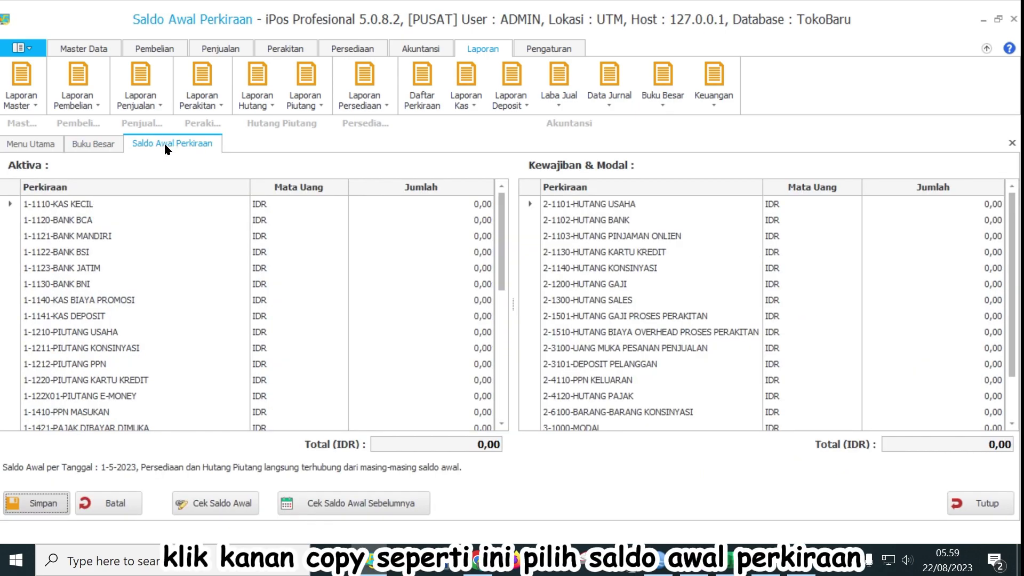
left_click(463, 205)
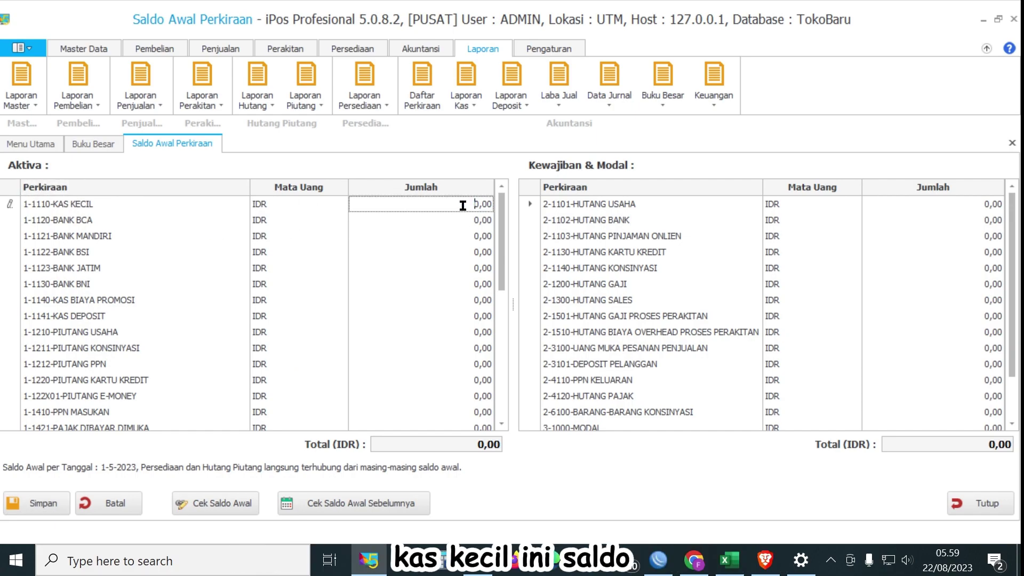
double_click(462, 204)
right_click(430, 198)
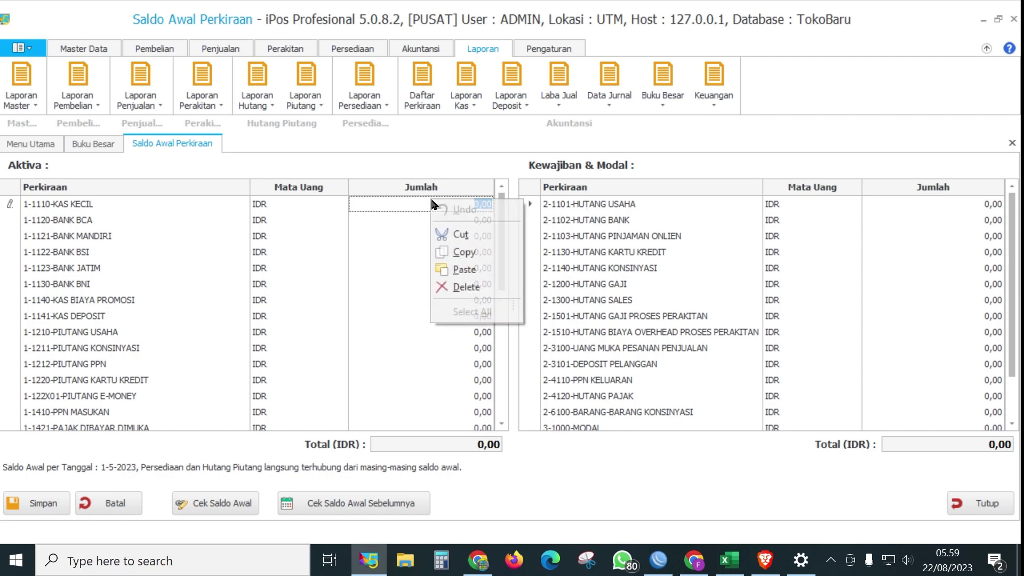
left_click(496, 271)
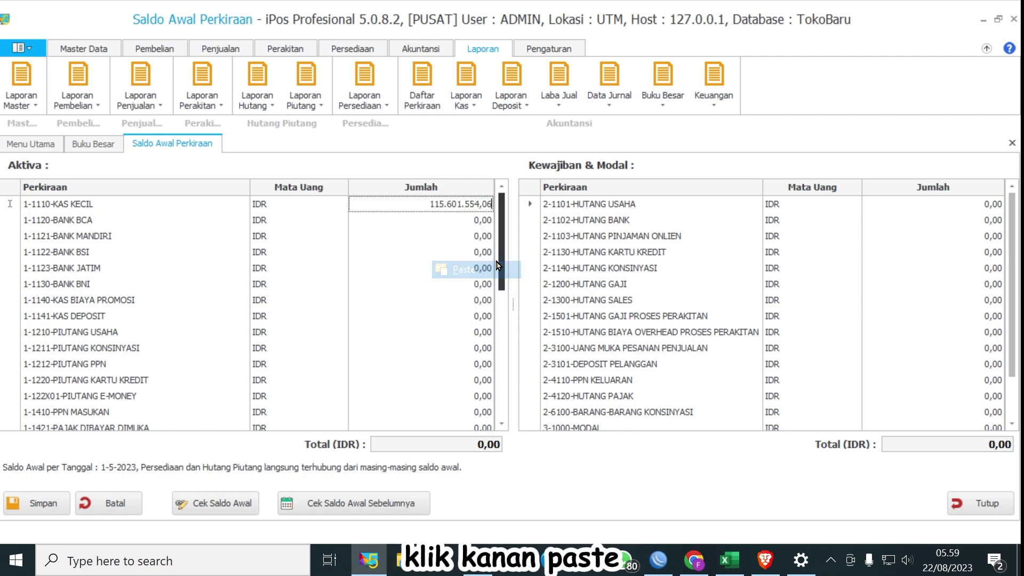
key("Down")
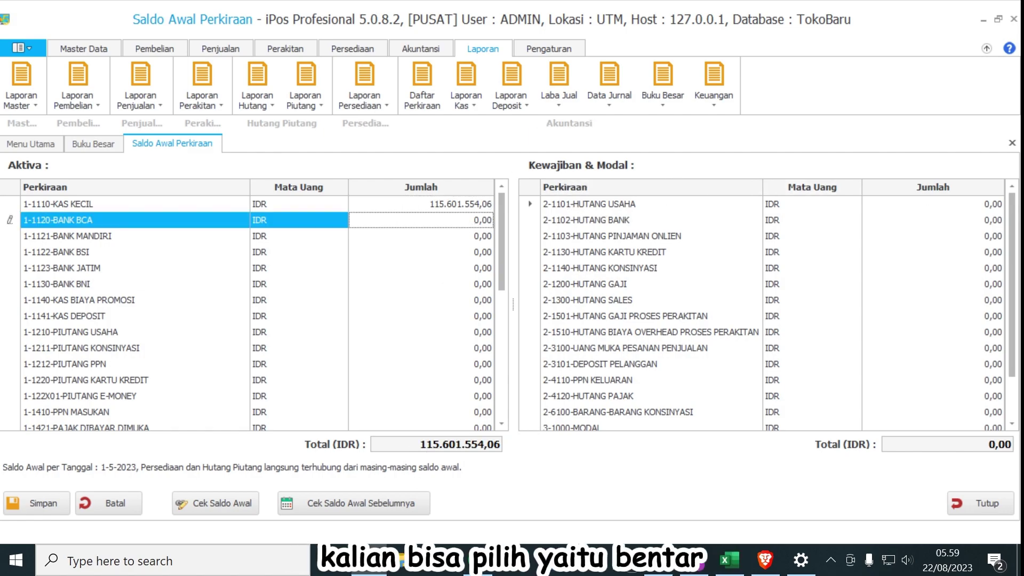
Step: Paste 115.601.554,06 as the Jumlah of 3-1000-MODAL under Kewajiban & Modal in Saldo Awal Perkiraan
scroll(773, 353, "down", 1)
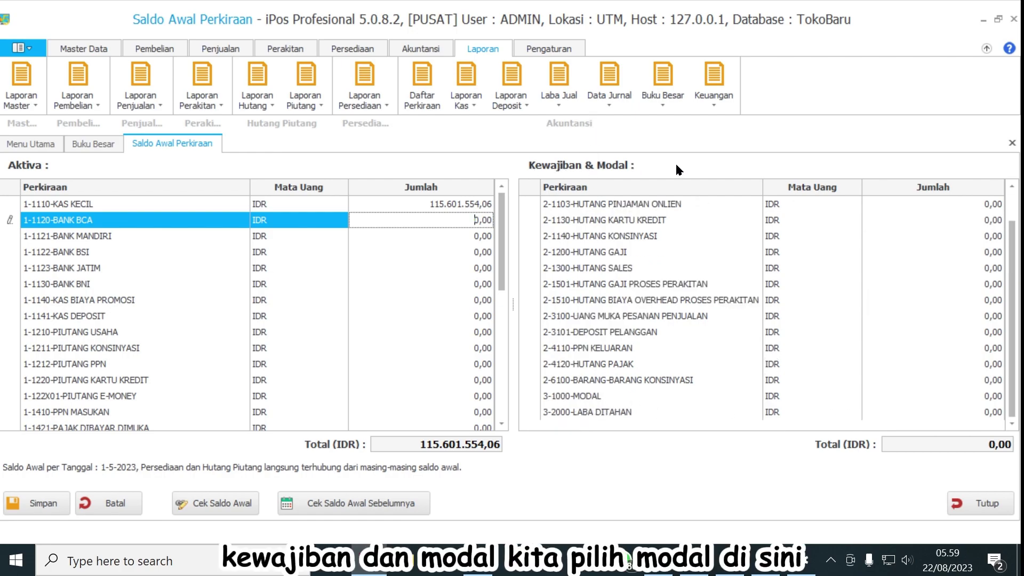
left_click(639, 395)
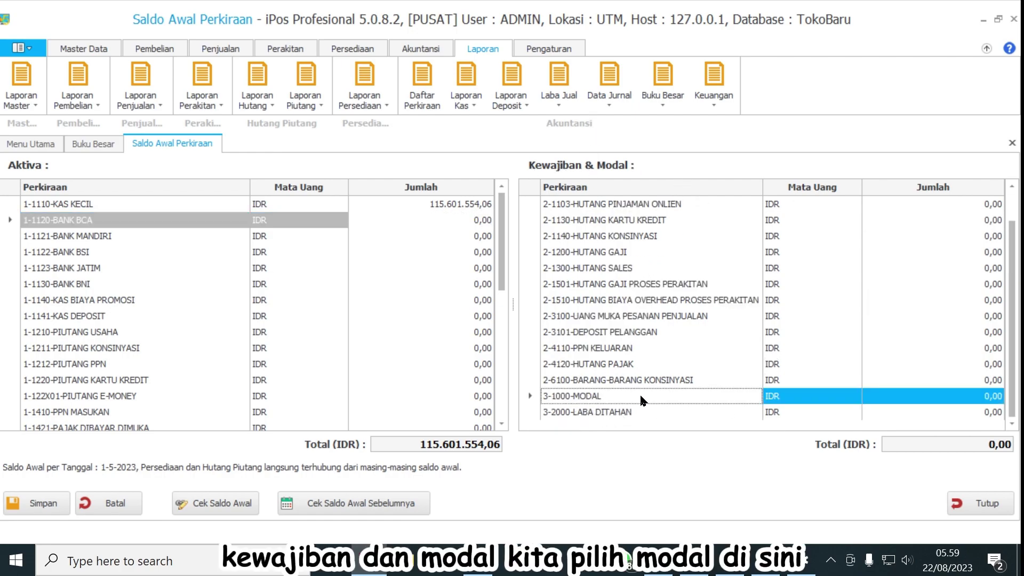
left_click(983, 397)
left_click_drag(982, 400, 1018, 393)
left_click(973, 385)
left_click(974, 395)
left_click_drag(974, 395, 939, 395)
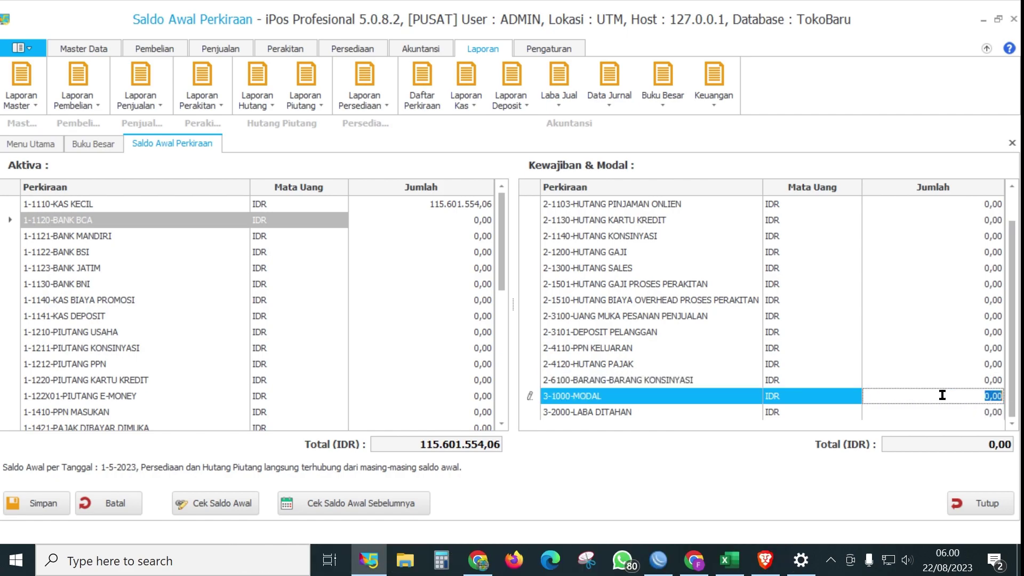
right_click(969, 395)
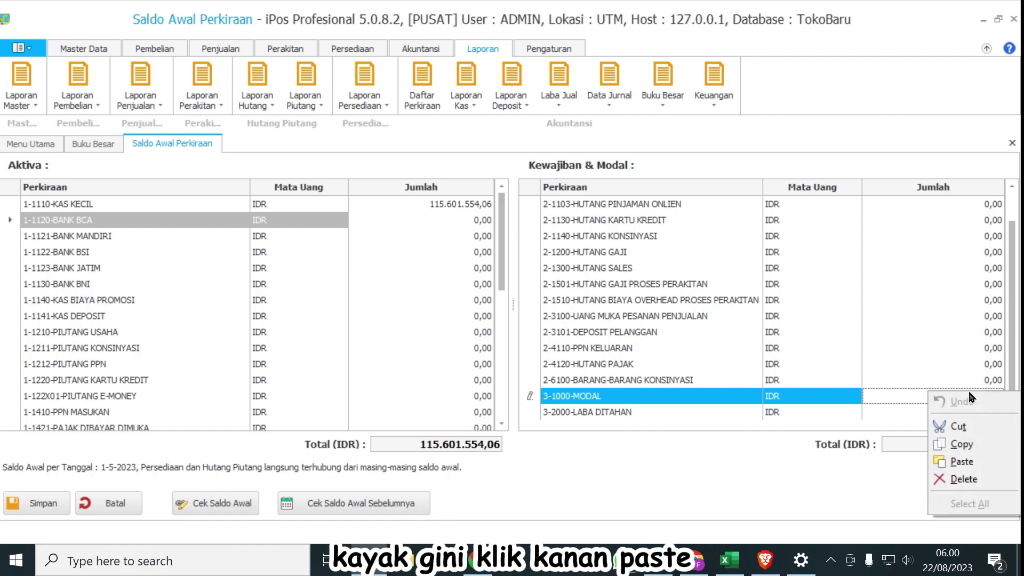
left_click(975, 459)
left_click(953, 412)
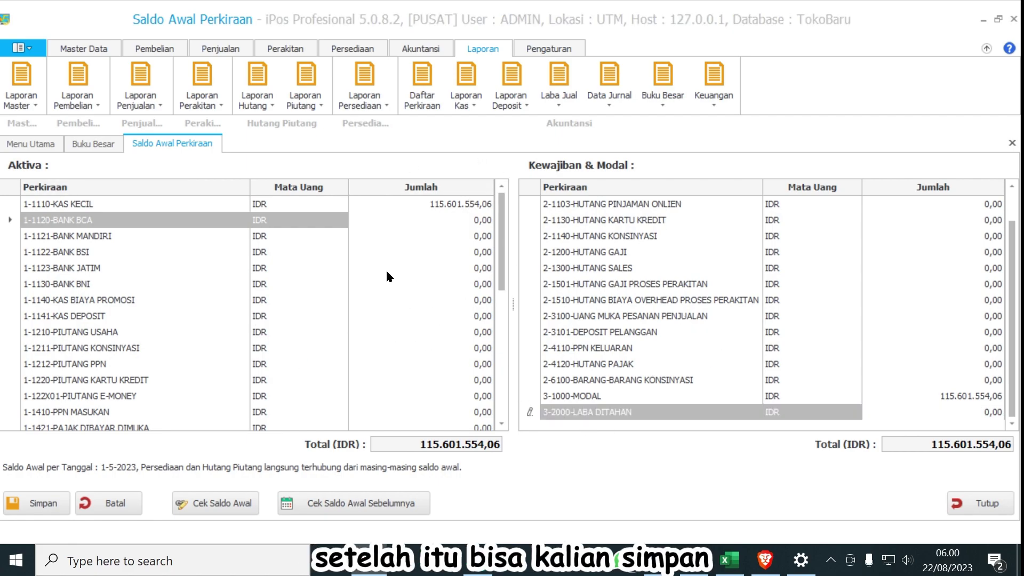
Step: Save the opening balances in Saldo Awal Perkiraan and close the save notice
left_click(24, 499)
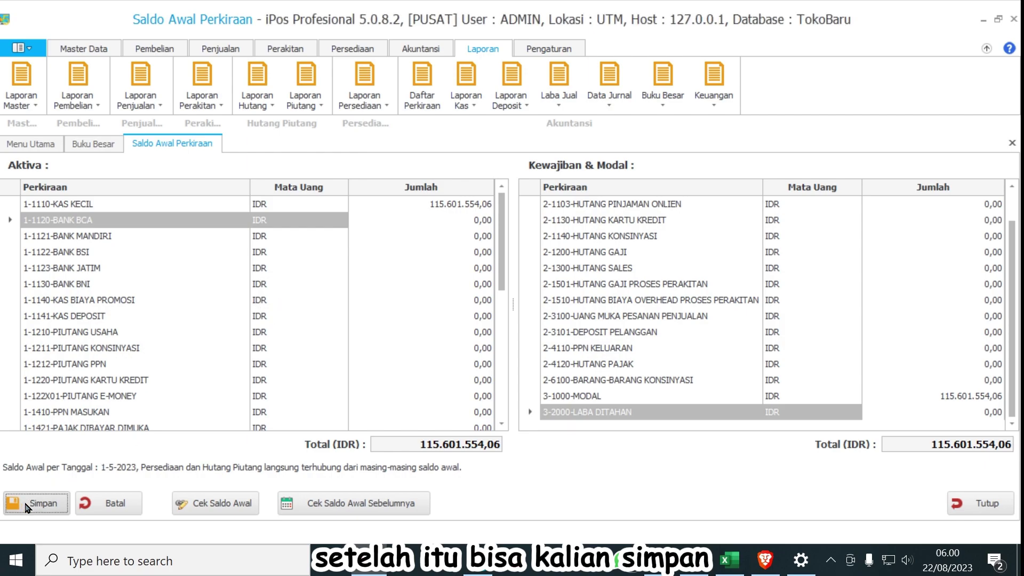
left_click(573, 334)
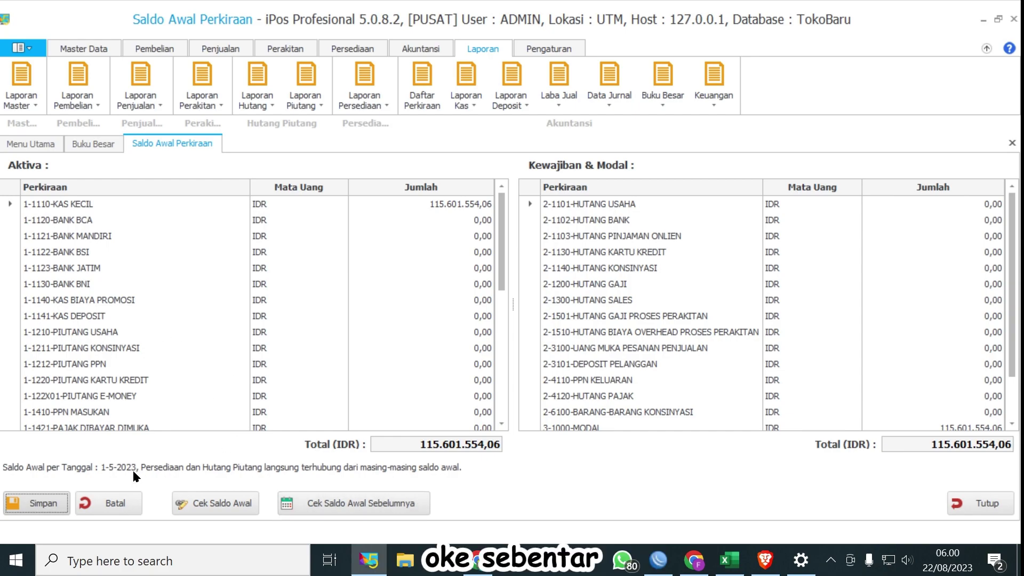
left_click(53, 504)
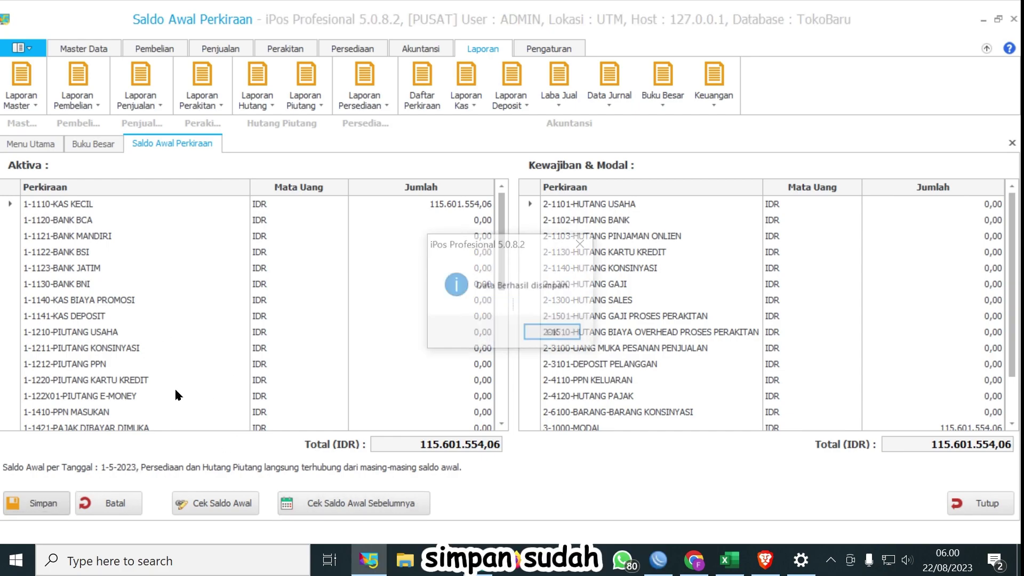
left_click(554, 333)
Step: Reprocess the 1-1110 - KAS KECIL ledger in Buku Besar for 01/08/2023 to 31/08/2023 to check its balance
left_click(93, 143)
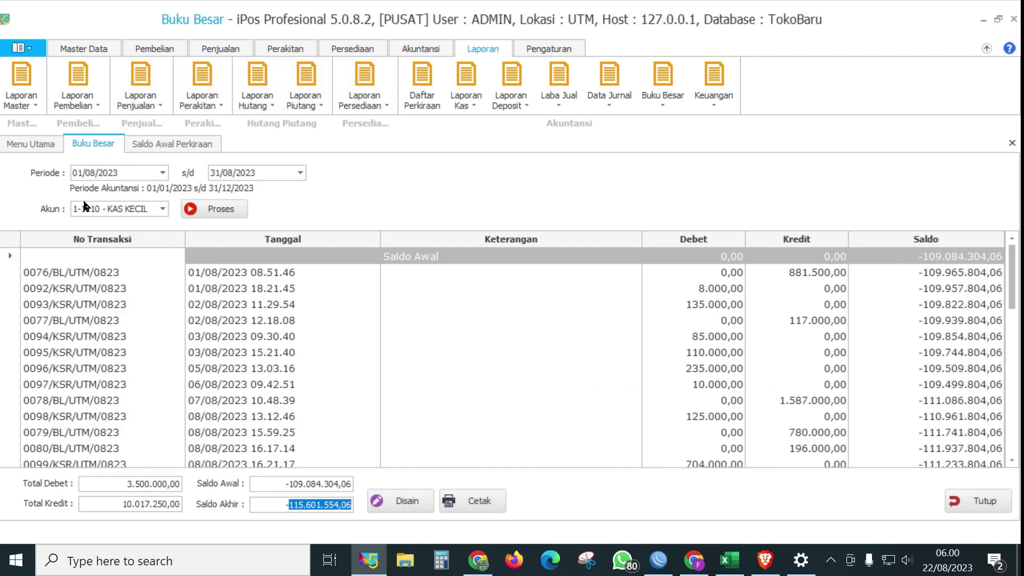
left_click(220, 211)
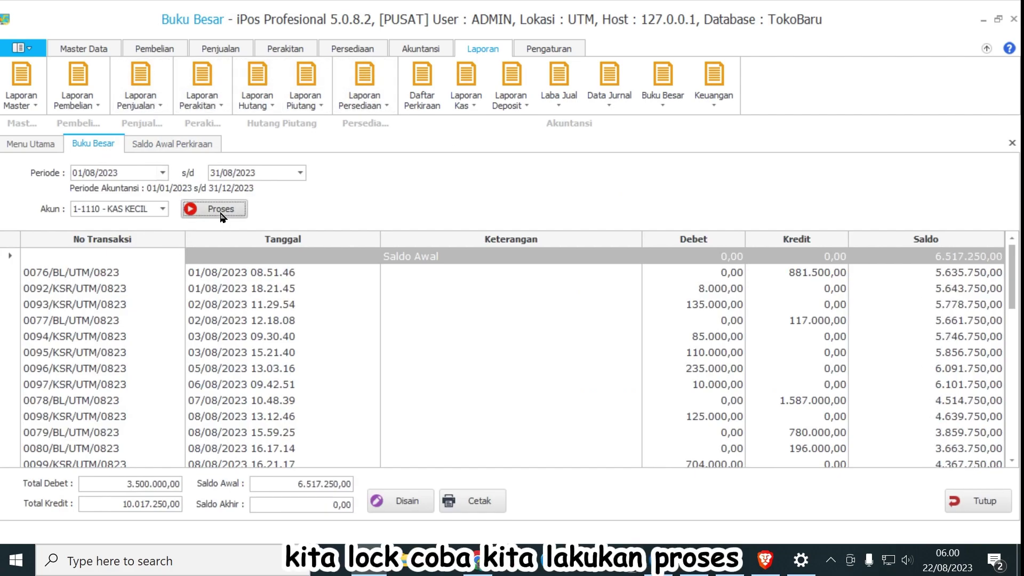